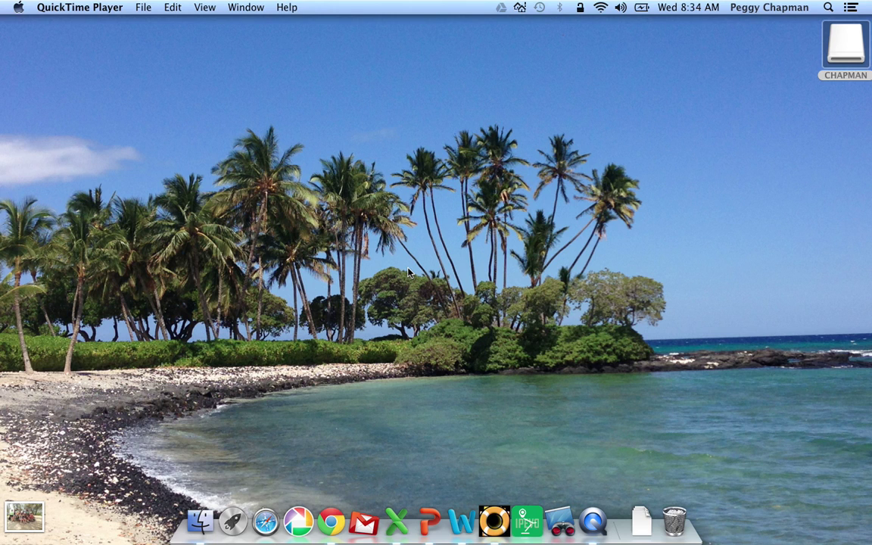
Switch to Chrome and sign in to Gmail with the school account's e-mail address and password.
click(332, 522)
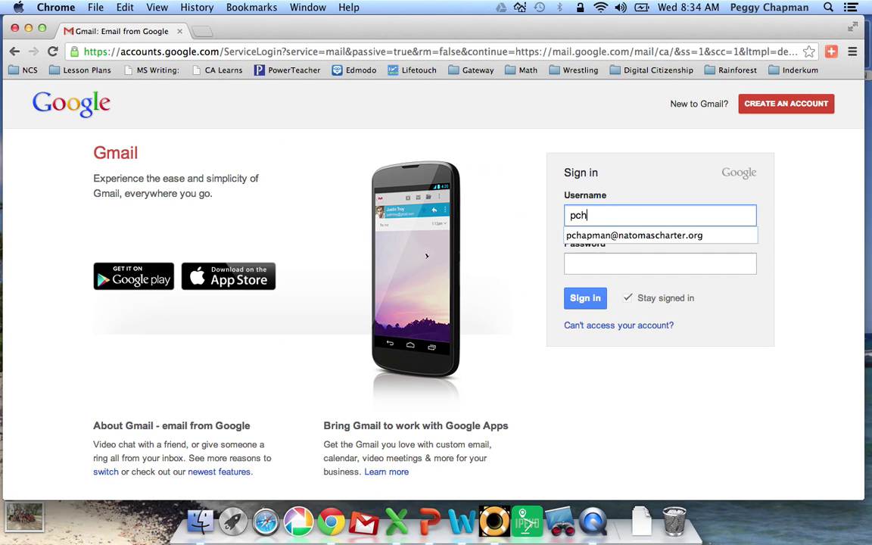
key(Down)
key(Return)
key(Tab)
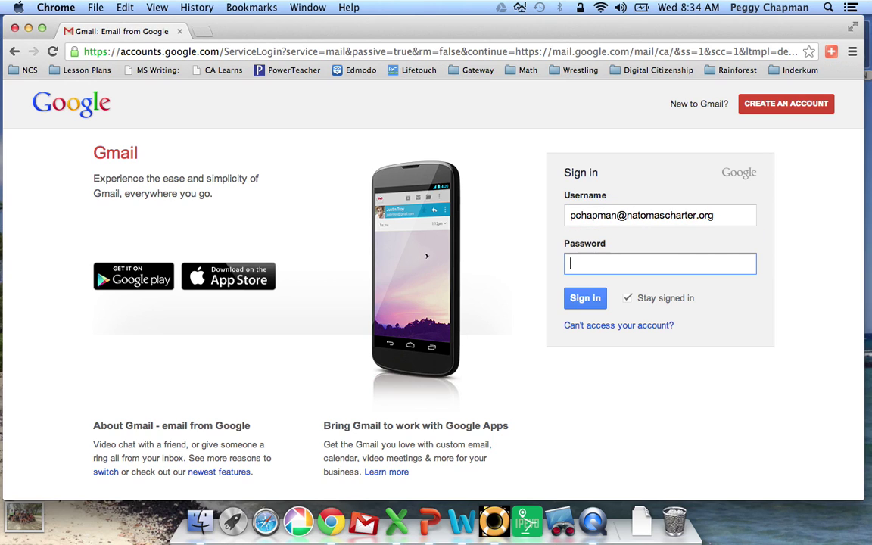
text(********)
key(Return)
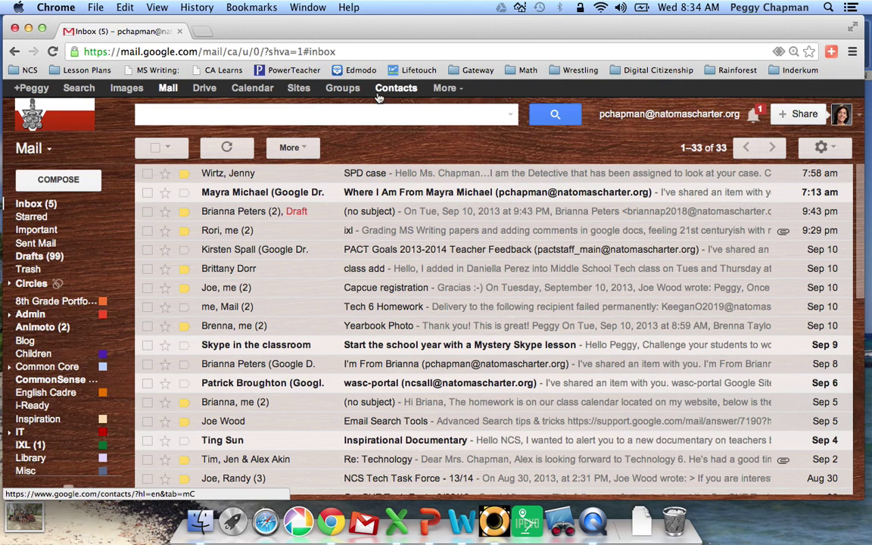
Create a new blank flowchart document in Lucidchart and title it My Family.
click(454, 88)
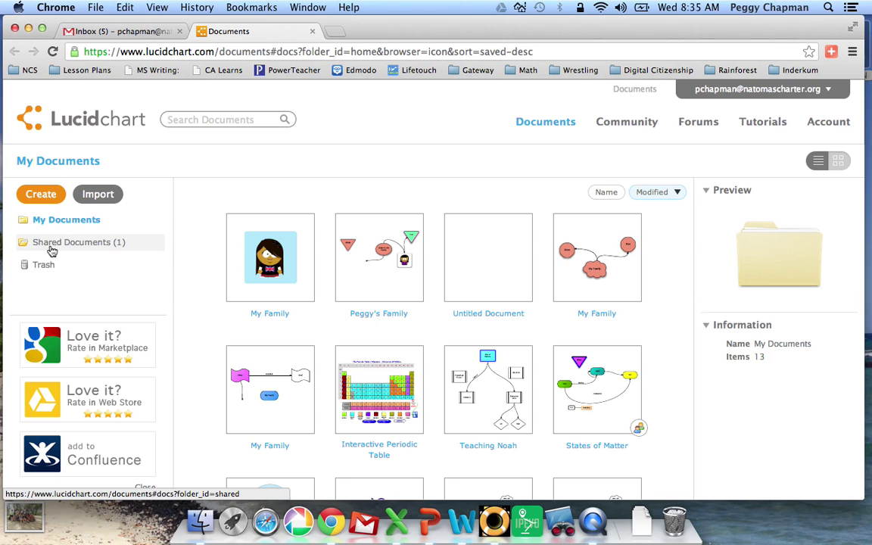
click(42, 194)
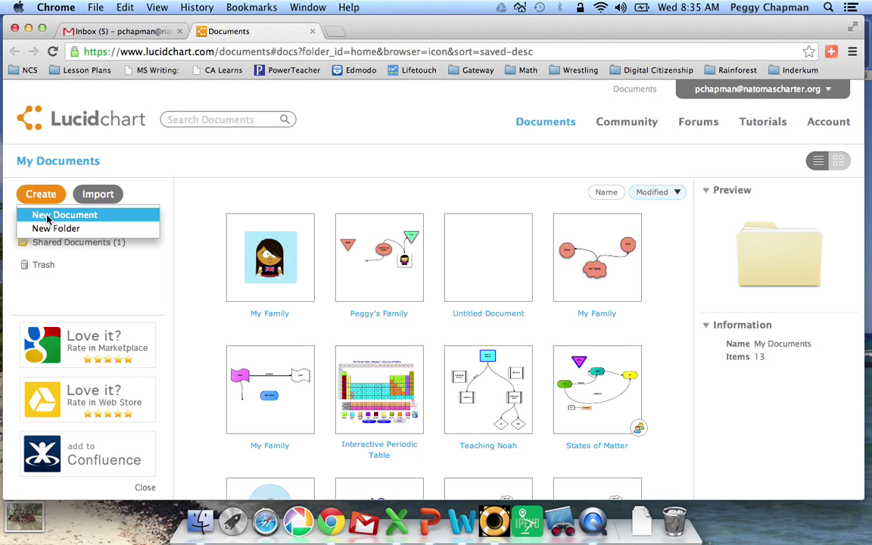
click(47, 216)
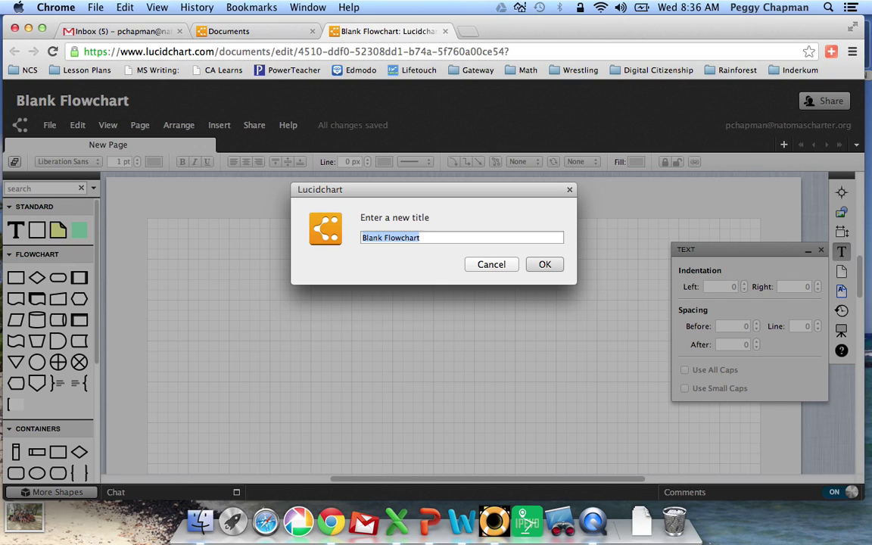
text(My Family)
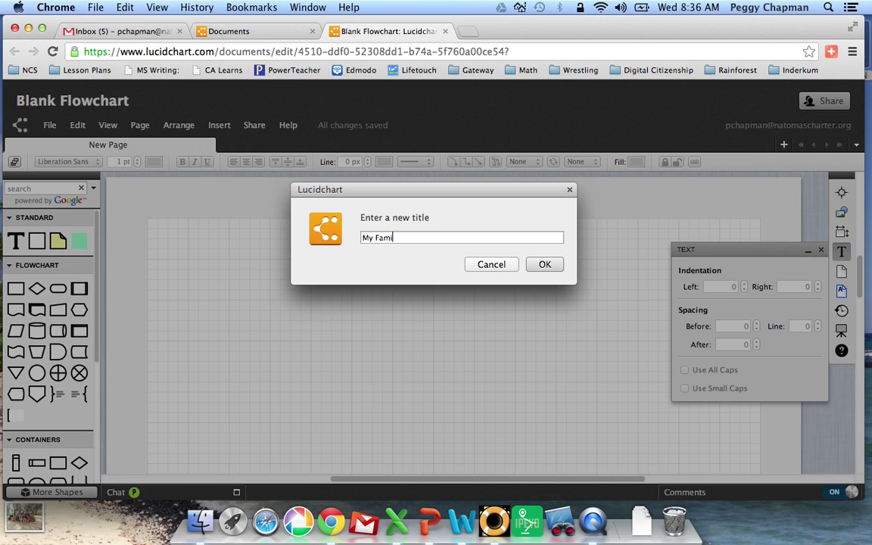
click(545, 264)
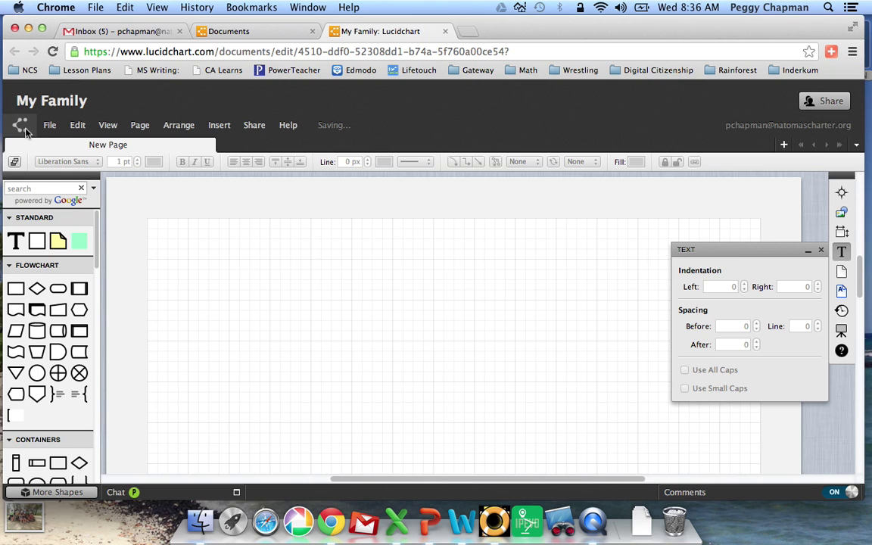
click(51, 127)
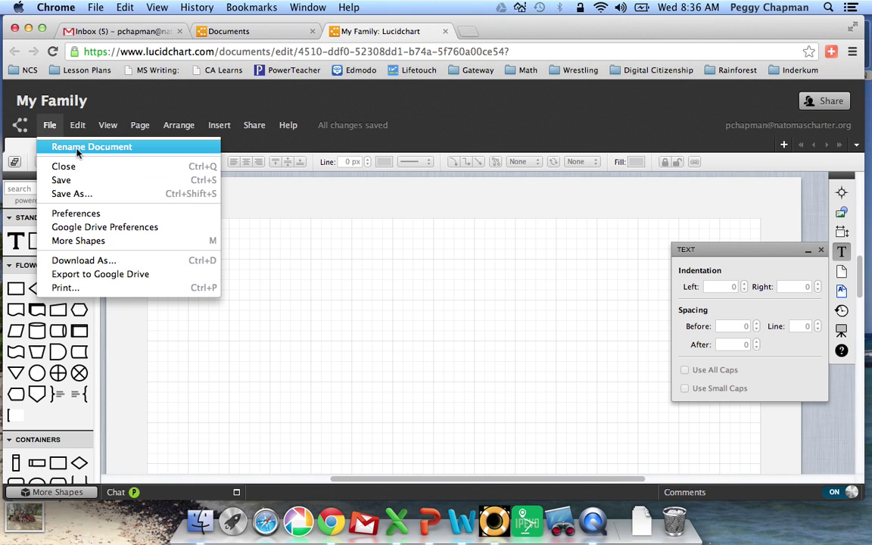
mouse_move(75, 130)
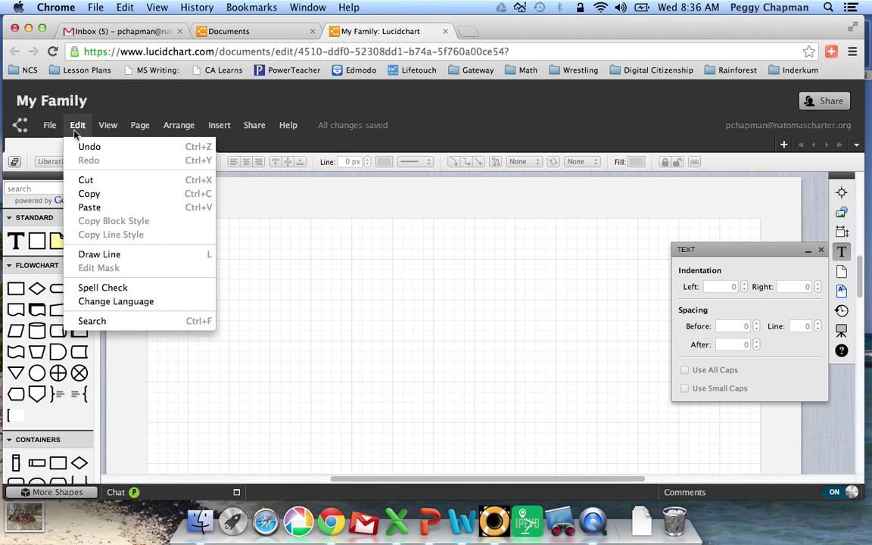
mouse_move(127, 134)
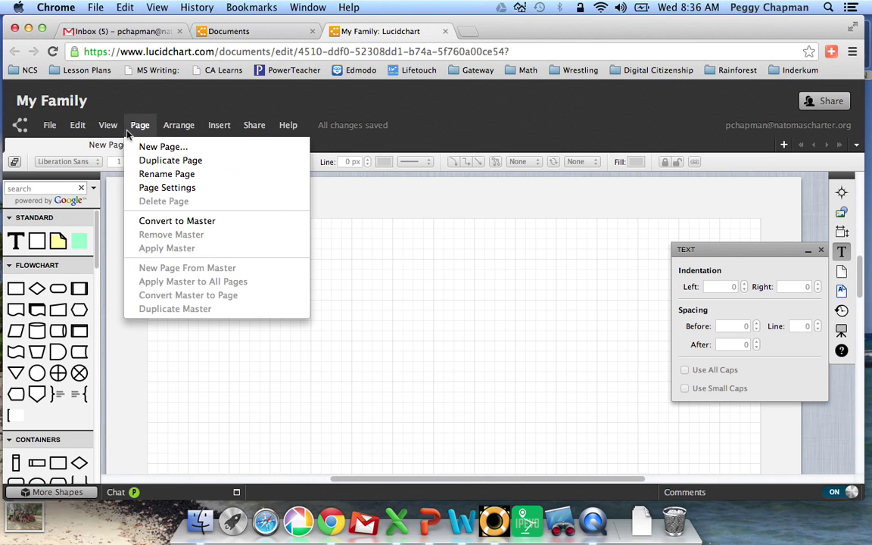
mouse_move(163, 135)
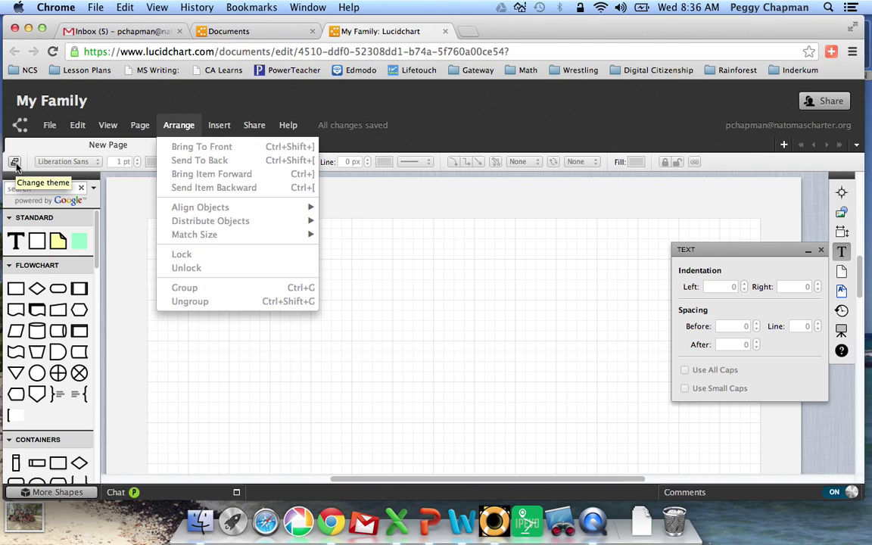
click(123, 215)
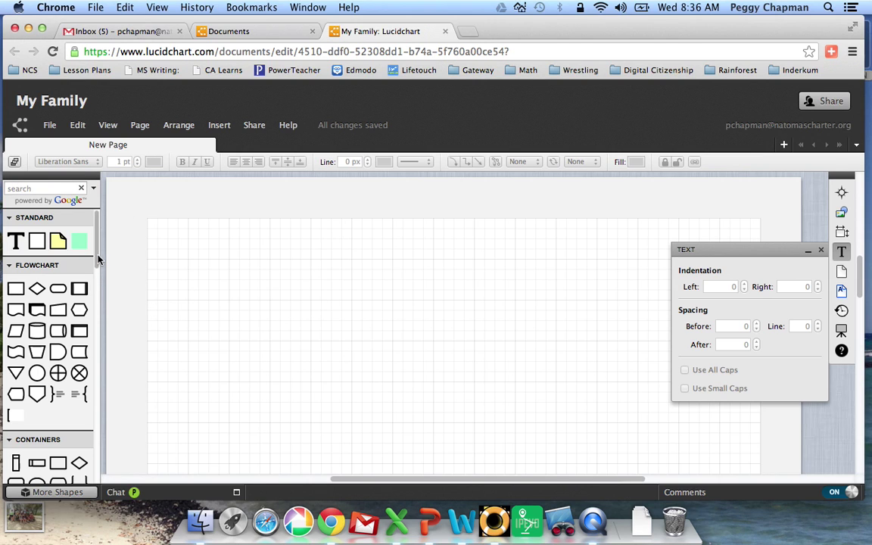
Place a Terminator flowchart shape near the middle of the page and label it My Family.
drag(98, 260, 97, 233)
mouse_move(13, 263)
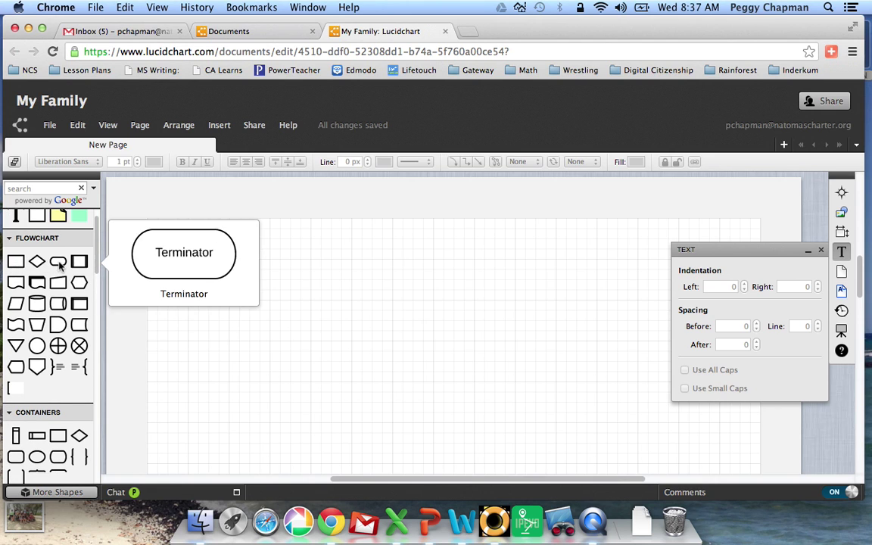
drag(59, 262, 420, 371)
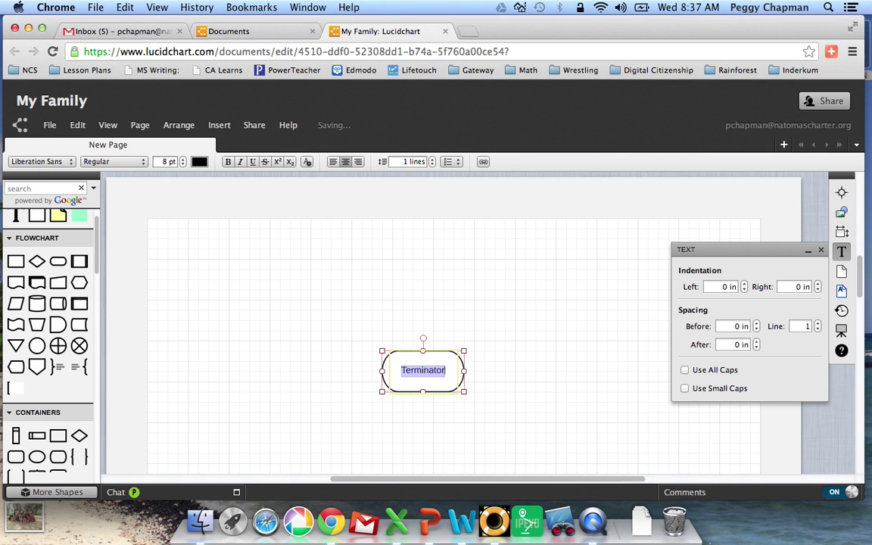
key(BackSpace)
text(May)
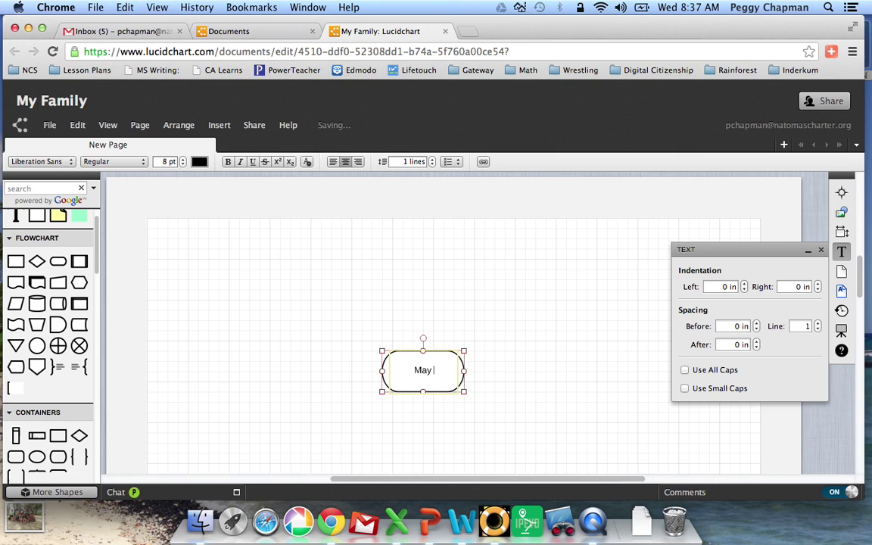
key(BackSpace)
key(BackSpace)
text(y Family)
key(Escape)
Extend the My Family label with the word By and the author's name.
scroll(49, 341, down, 5)
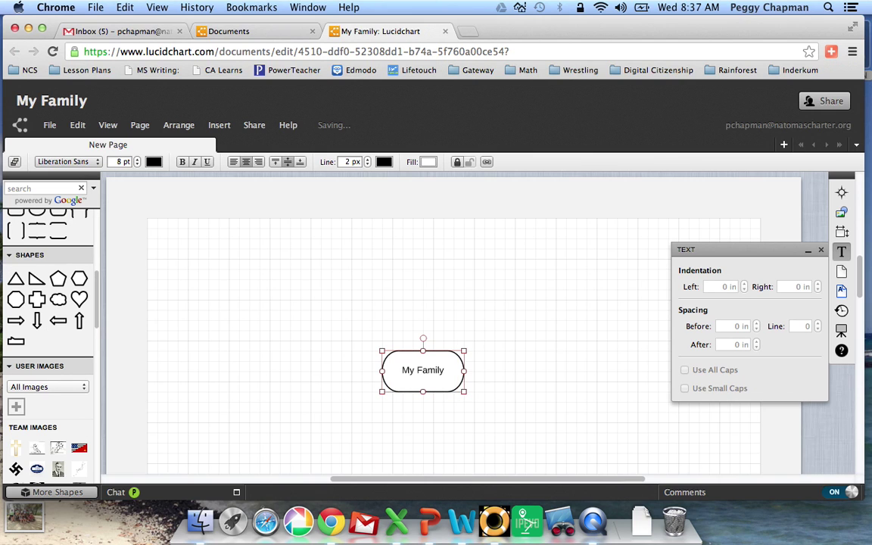
double_click(446, 372)
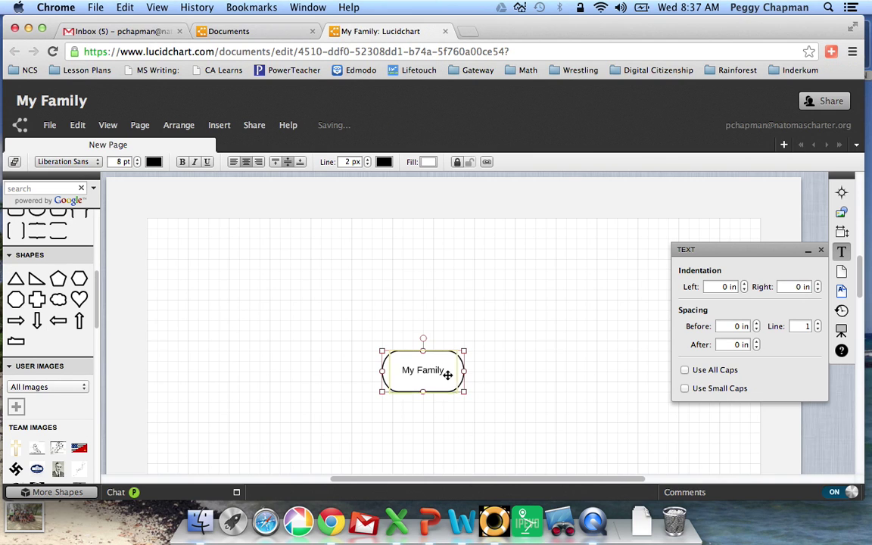
click(446, 372)
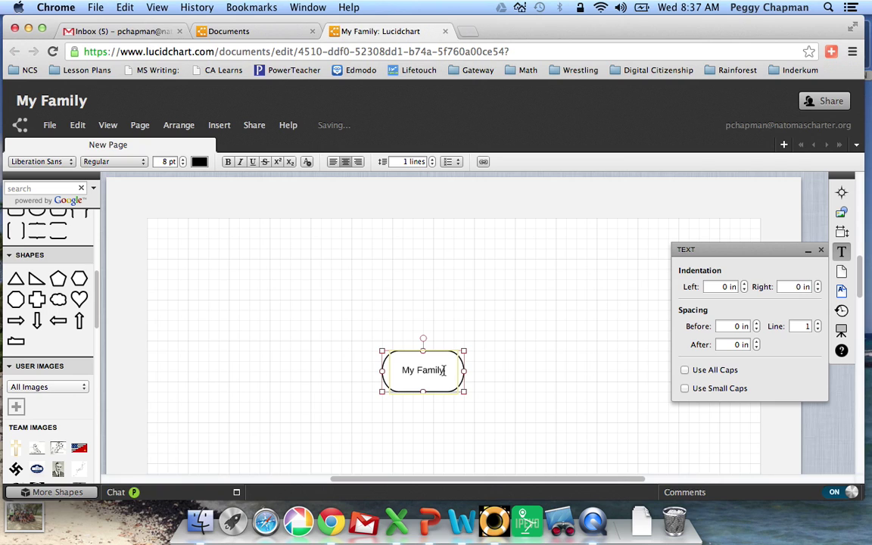
key(Escape)
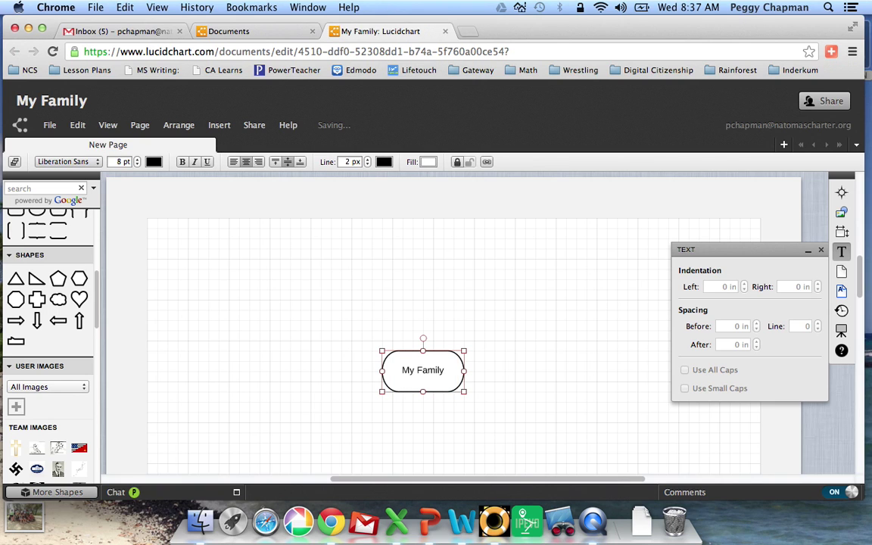
double_click(446, 371)
click(446, 370)
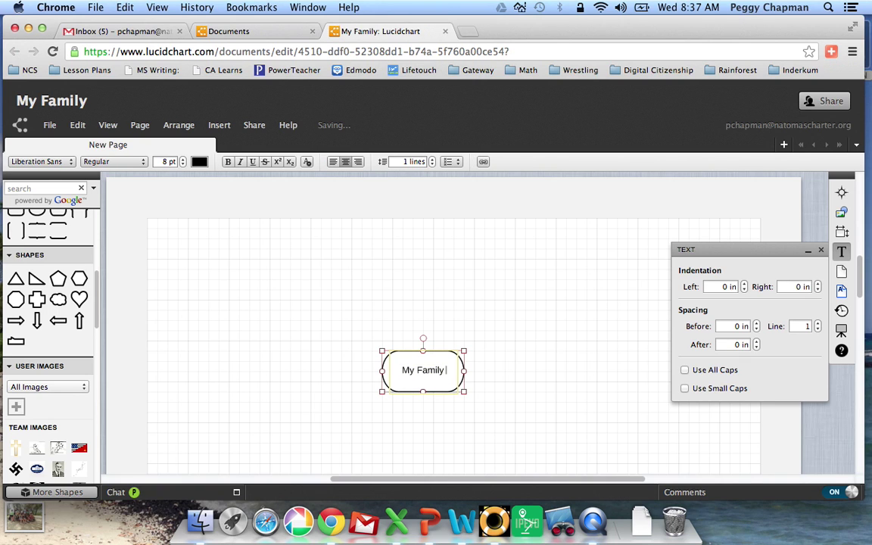
text(By Mrs. Chapman)
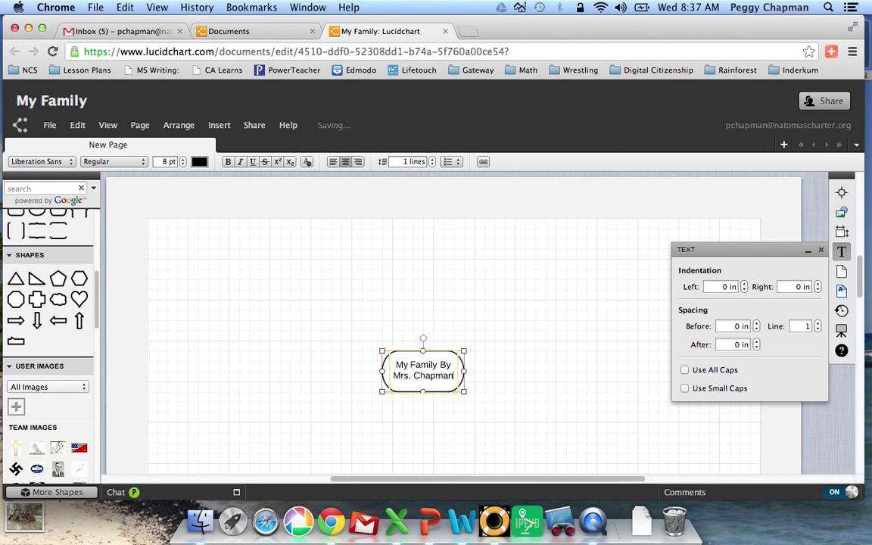
Narrow the My Family shape by about a quarter and move it higher on the page.
click(465, 372)
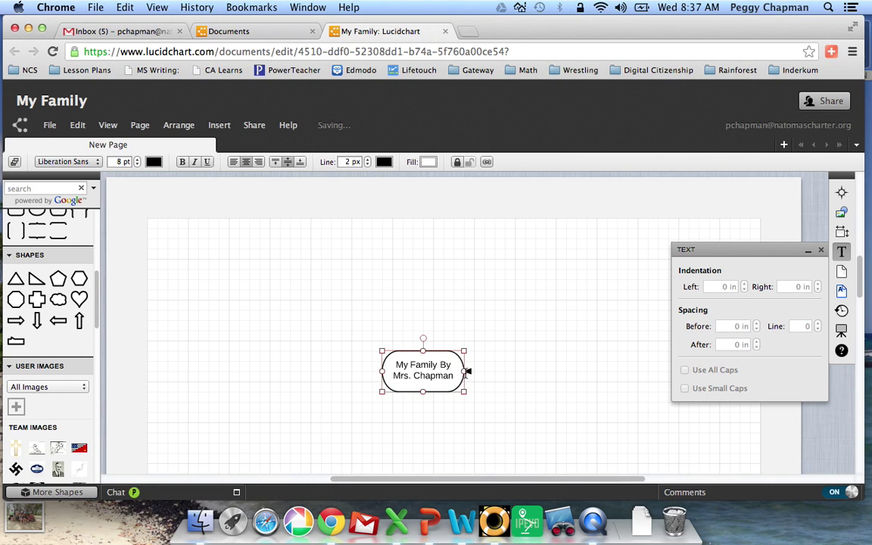
drag(464, 393, 444, 390)
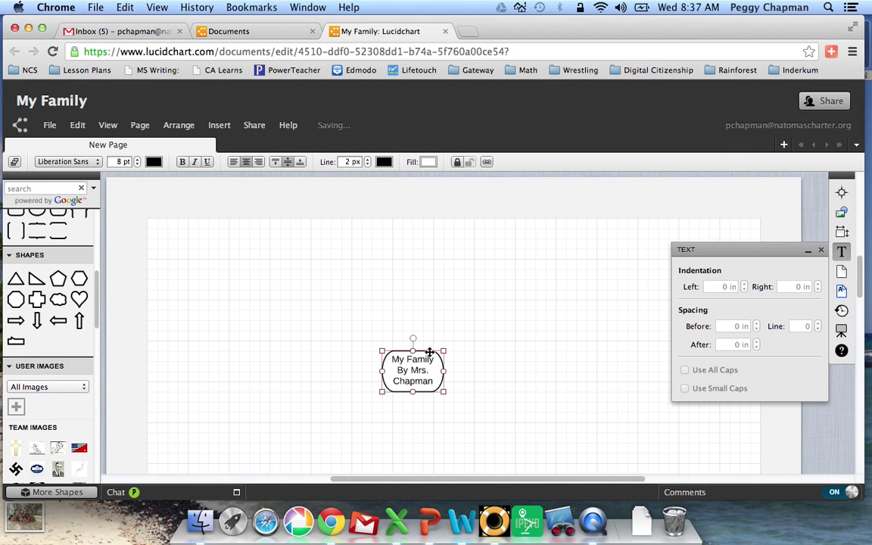
drag(434, 354, 449, 309)
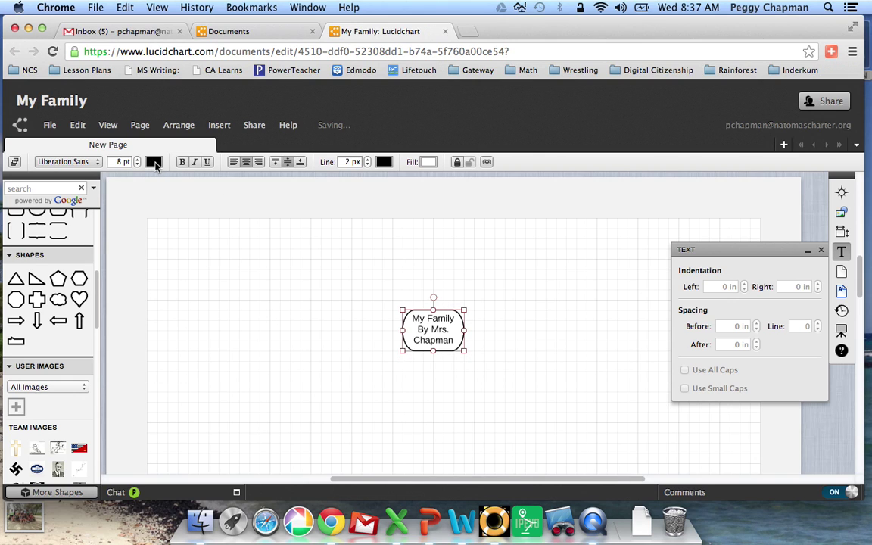
Give the My Family shape a bright lime-green fill and a dark green outline 6 px thick.
click(429, 164)
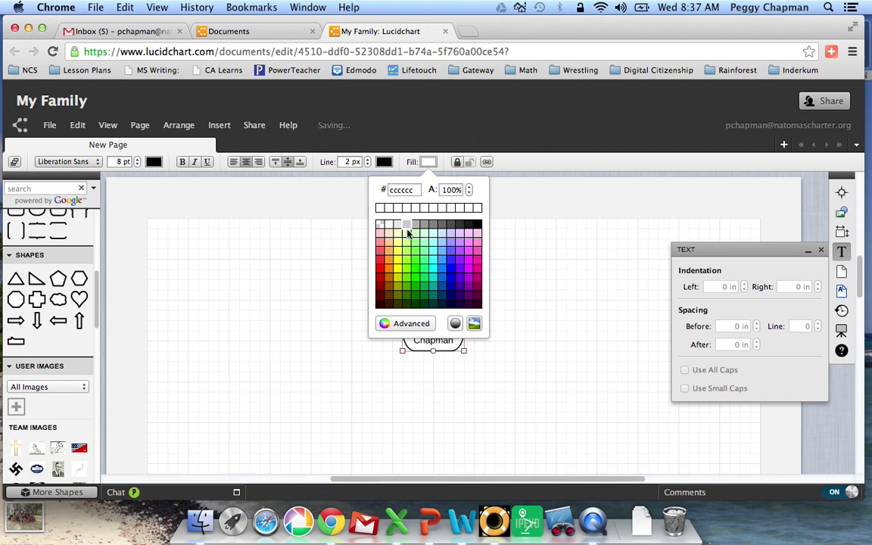
click(406, 265)
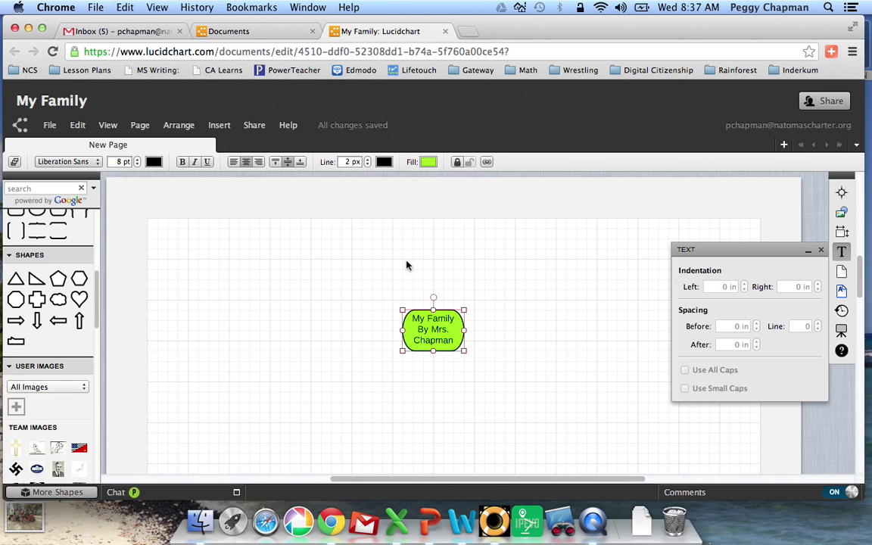
click(384, 163)
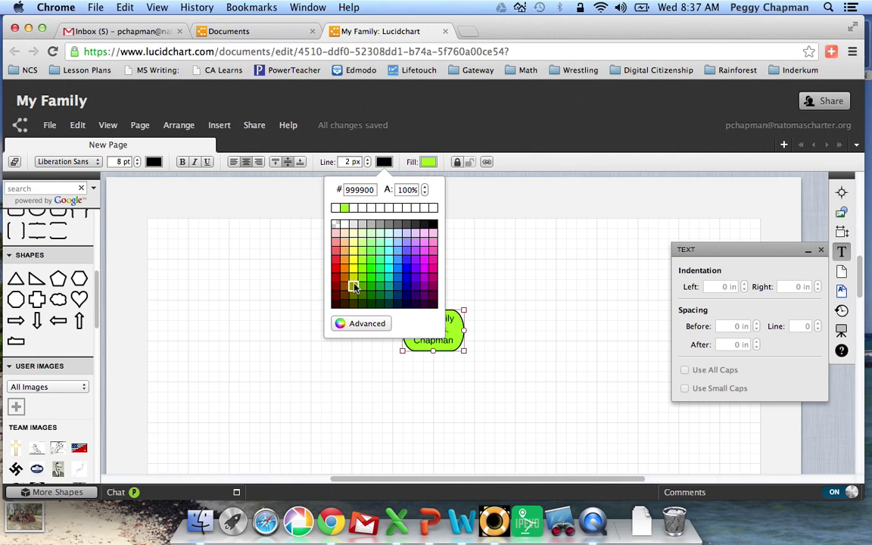
click(378, 302)
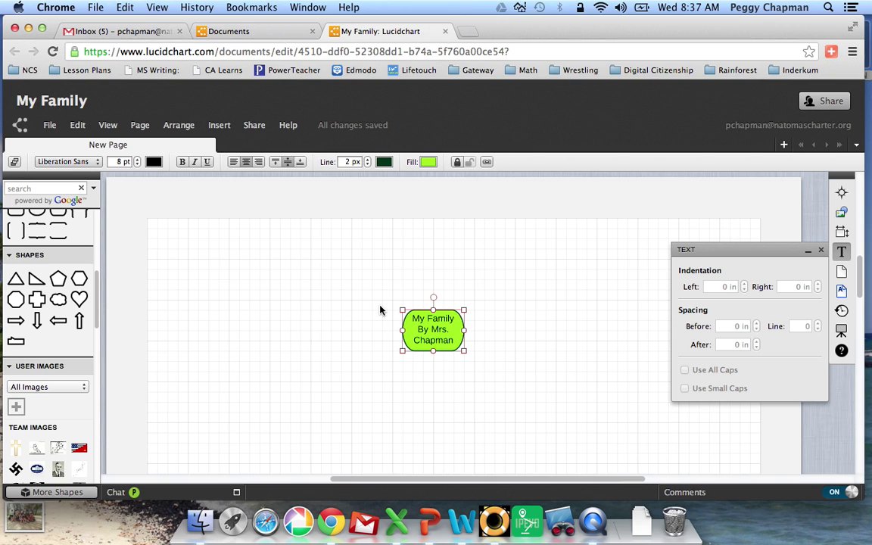
click(368, 159)
click(368, 159)
click(368, 159)
click(368, 159)
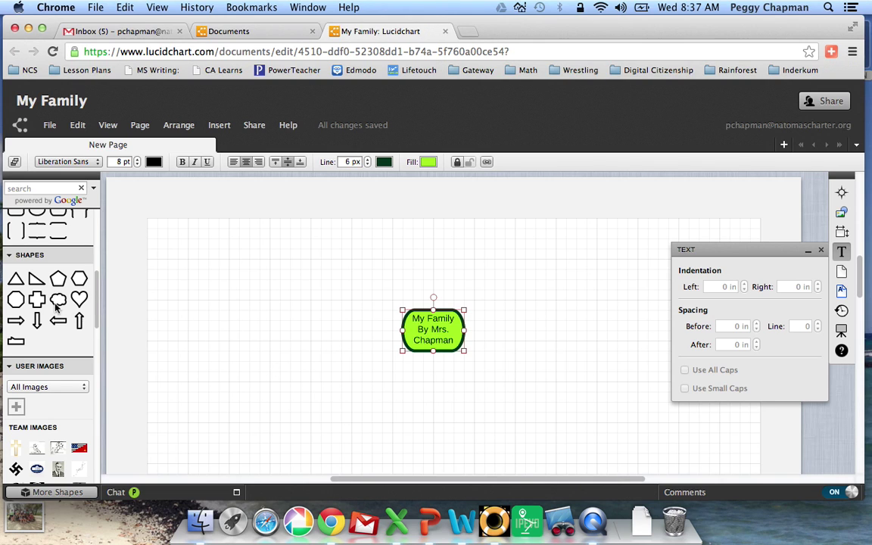
Place an isosceles triangle above and to the left of the My Family shape and label it Mom.
mouse_move(17, 280)
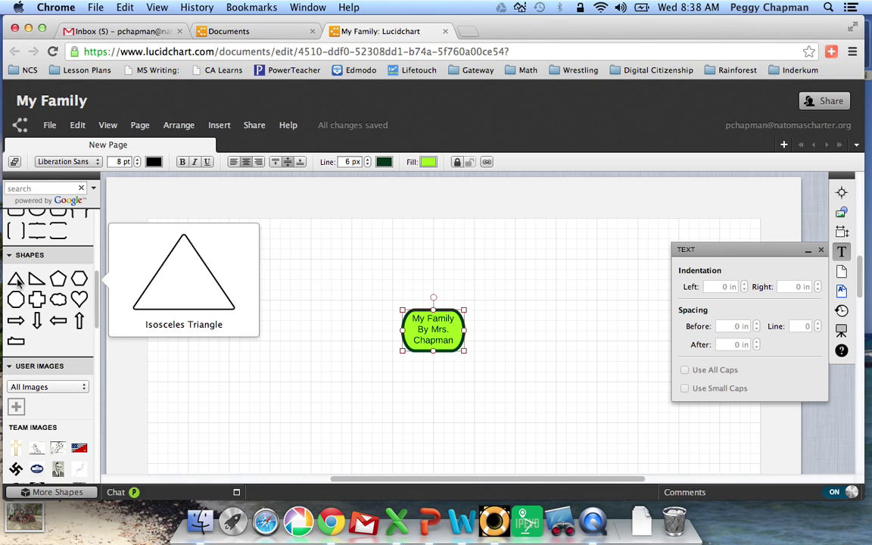
drag(17, 281, 255, 253)
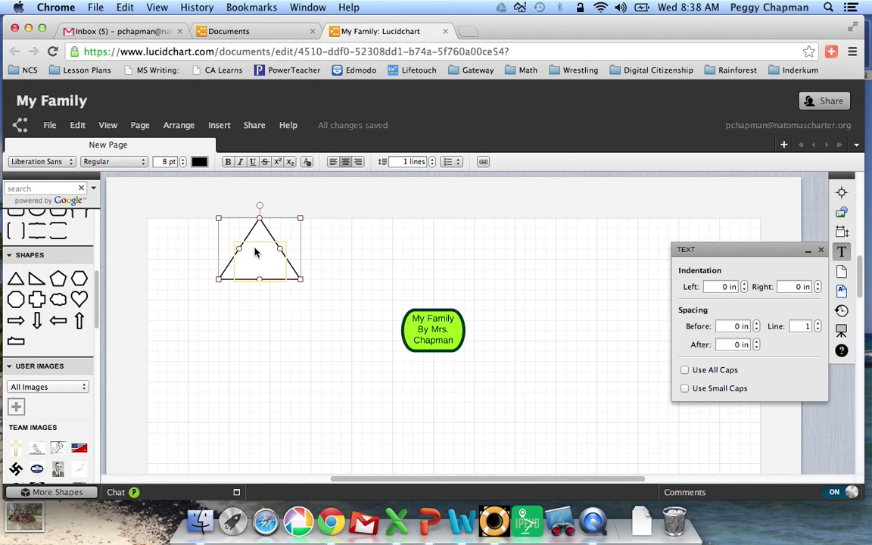
double_click(256, 258)
text(Mom)
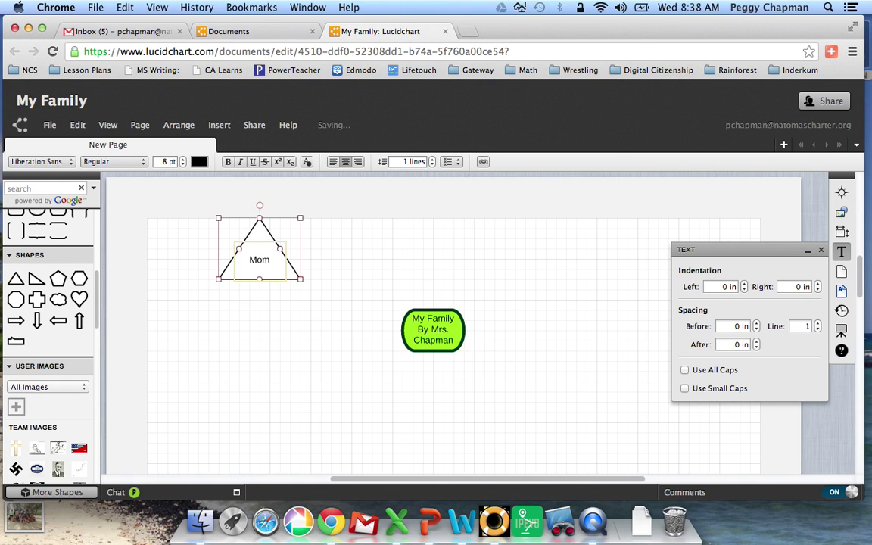
click(244, 329)
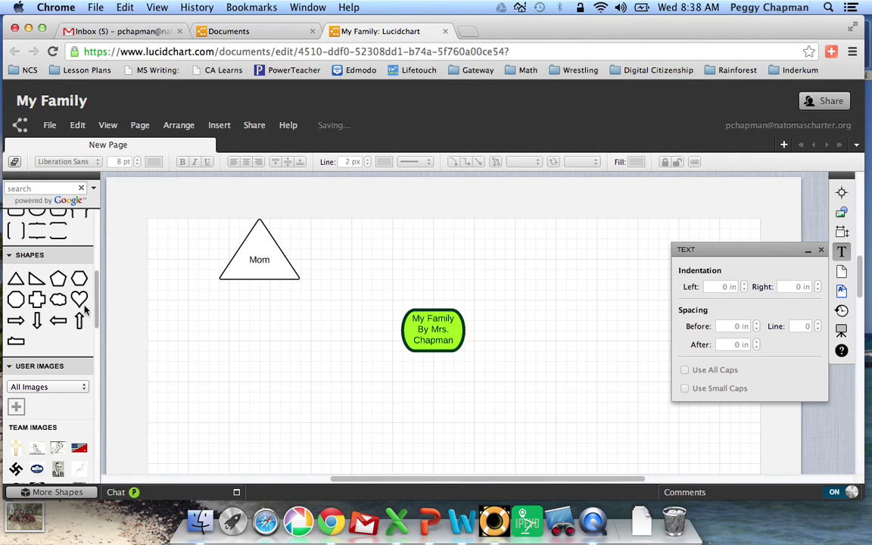
Place a second isosceles triangle just below the Mom triangle and label it Dad.
mouse_move(16, 282)
drag(15, 282, 235, 329)
text(Dad)
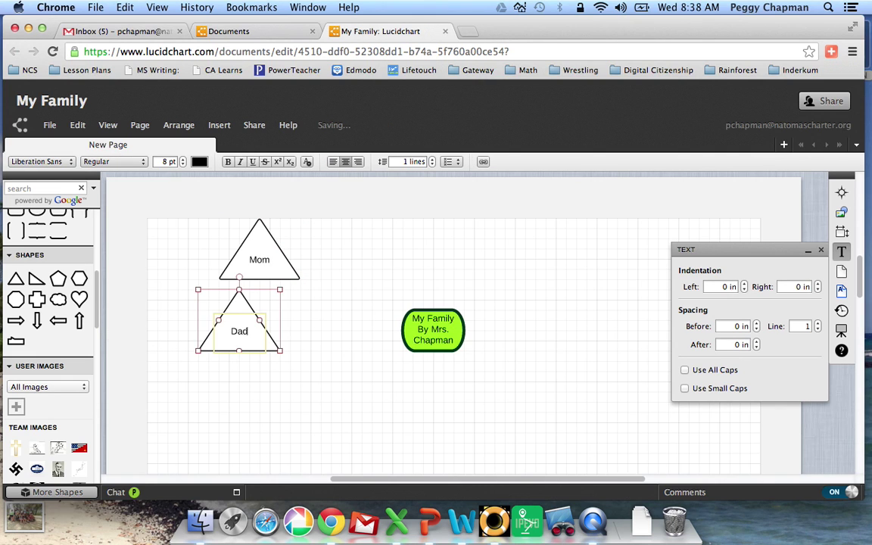
Connect the top of the My Family shape with curved arrows to the Mom triangle's right edge and the Dad triangle's lower-right corner.
click(268, 330)
click(409, 322)
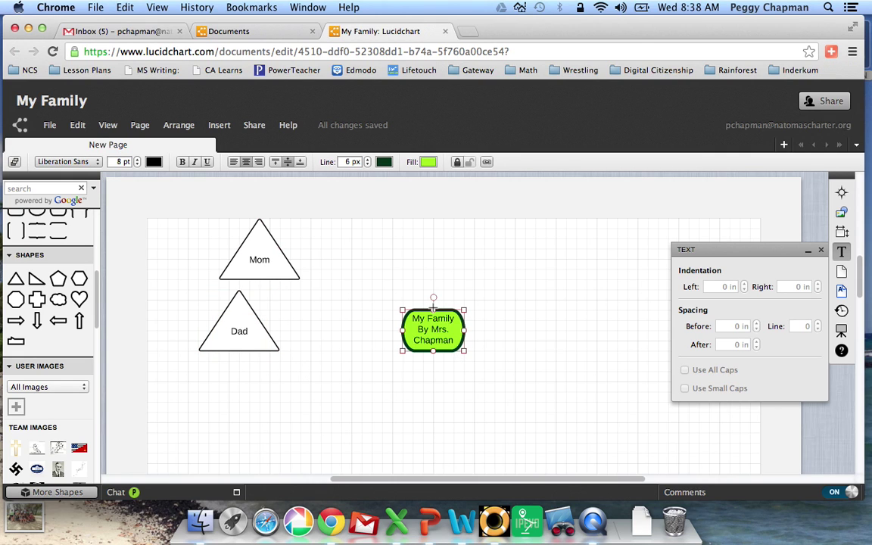
drag(433, 308, 281, 247)
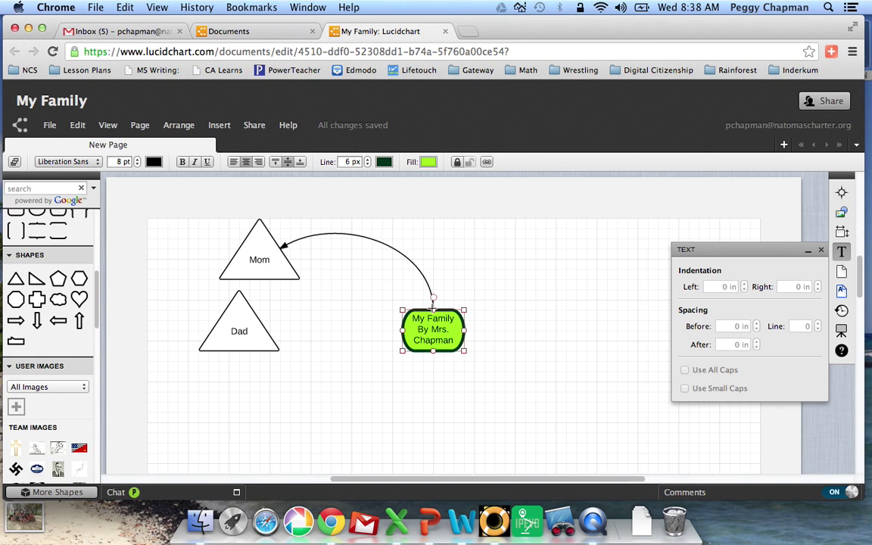
drag(434, 298, 279, 353)
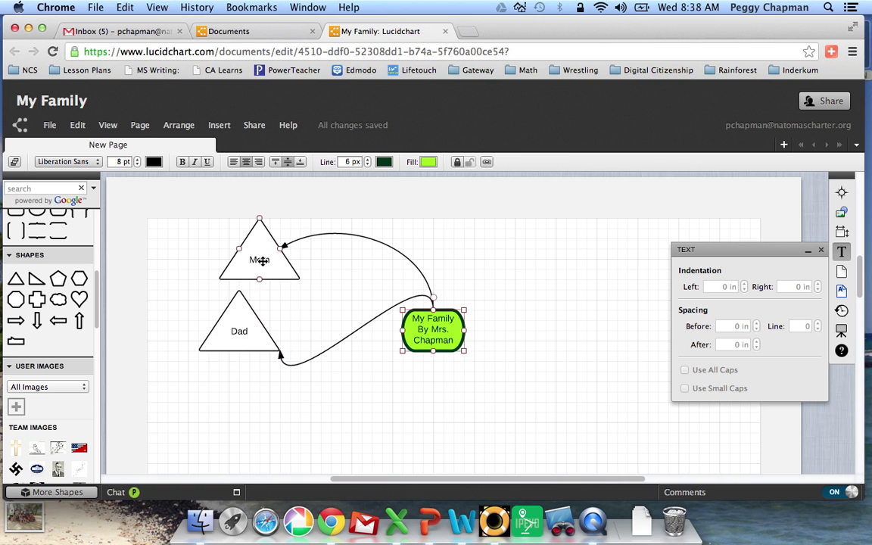
Move the Mom triangle above and to the left of the My Family shape and the Dad triangle above and to its right.
drag(259, 260, 423, 229)
drag(364, 235, 331, 244)
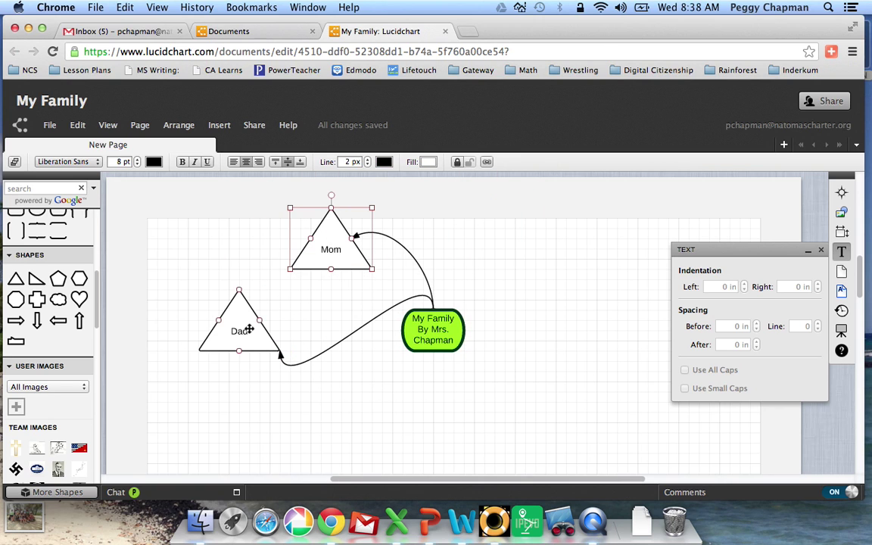
drag(245, 331, 474, 240)
Shrink the Mom and Dad triangles to a little under two thirds of their width.
click(314, 221)
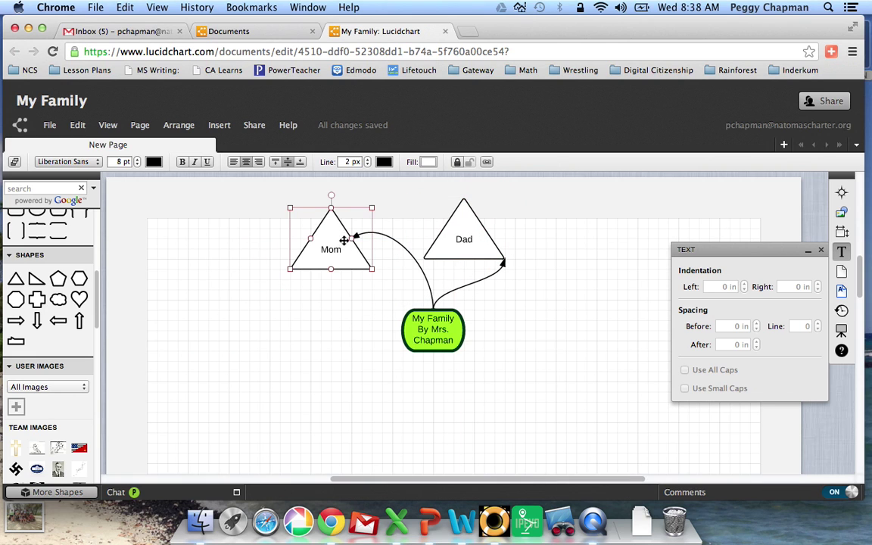
drag(290, 208, 321, 228)
click(491, 248)
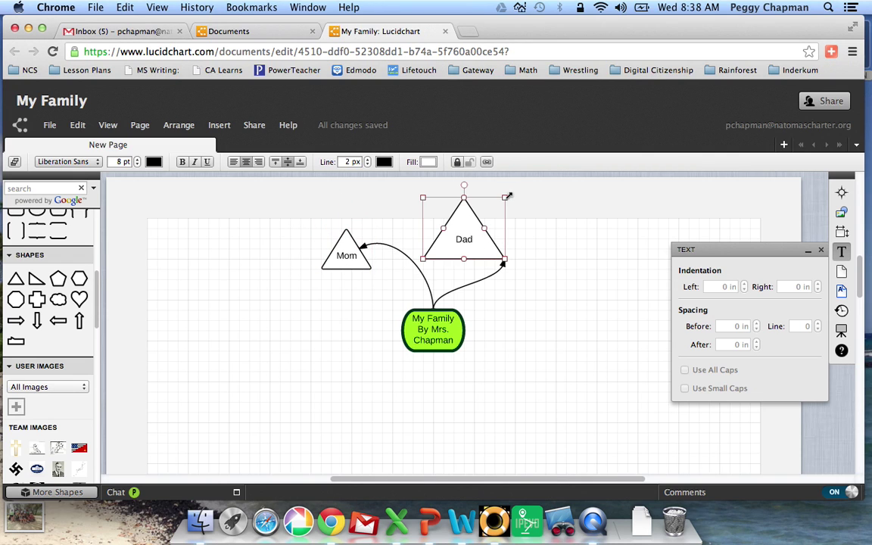
drag(505, 197, 475, 214)
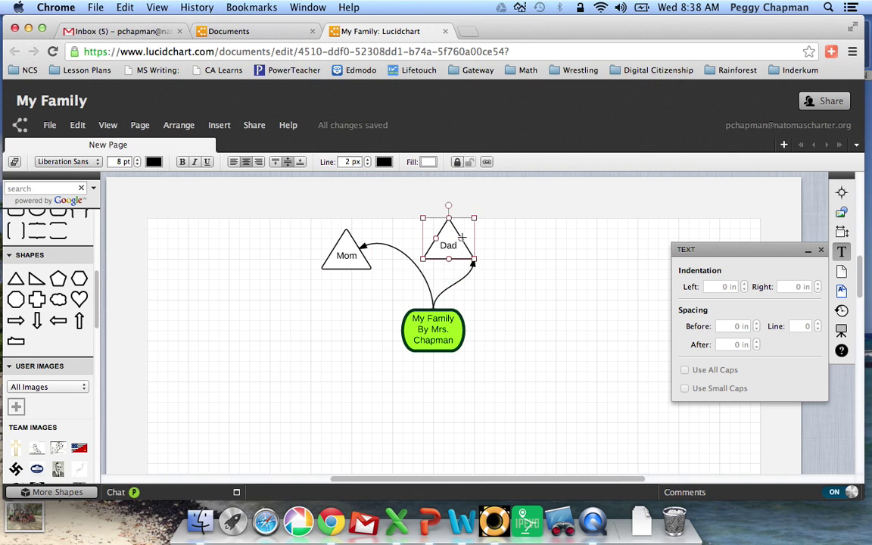
Bring the Mom and Dad triangles close together just above the My Family shape, with Mom slightly lower than Dad.
drag(450, 252, 461, 261)
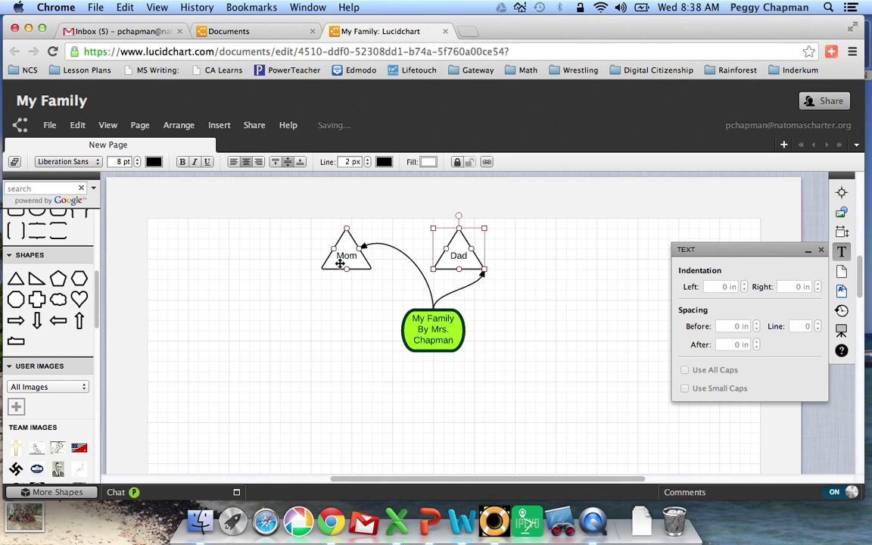
drag(341, 259, 392, 279)
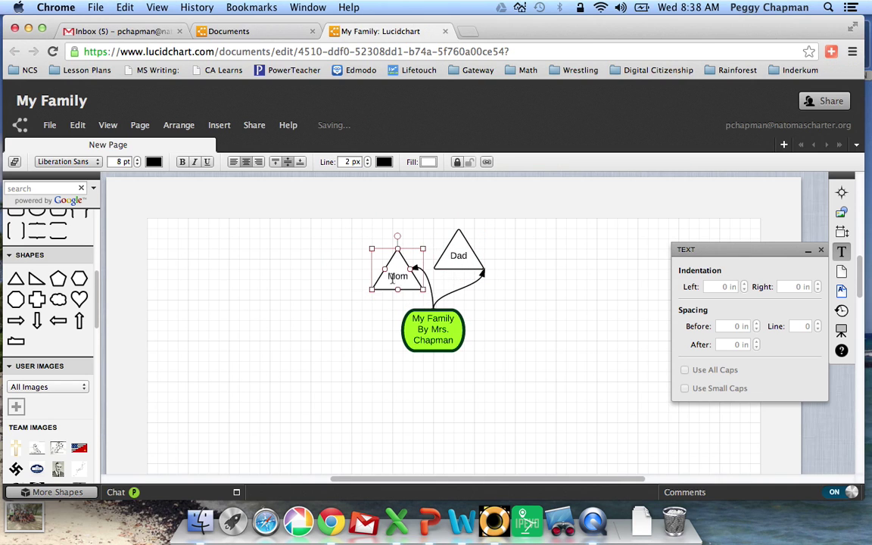
drag(449, 264, 449, 273)
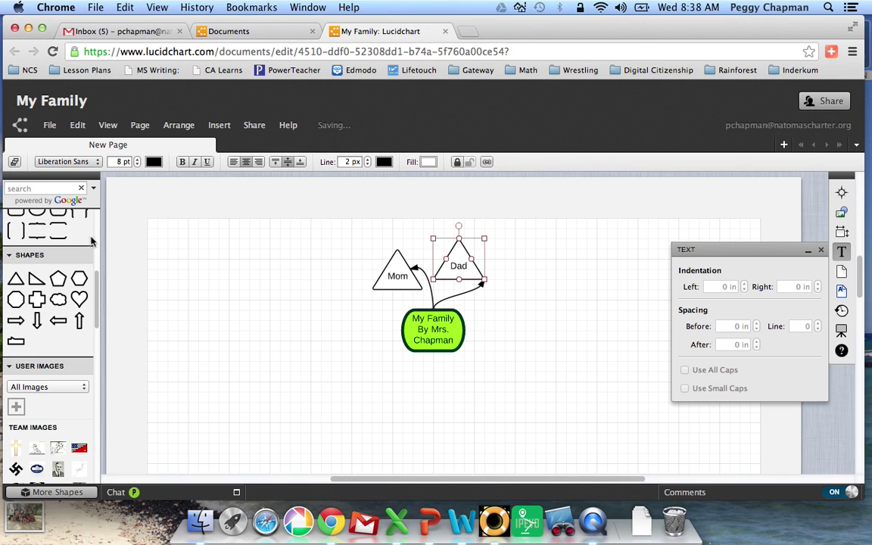
Try the teal theme with thick right-angled arrows and the bright green theme with thin curved arrows on the diagram.
scroll(97, 233, up, 6)
scroll(96, 234, up, 2)
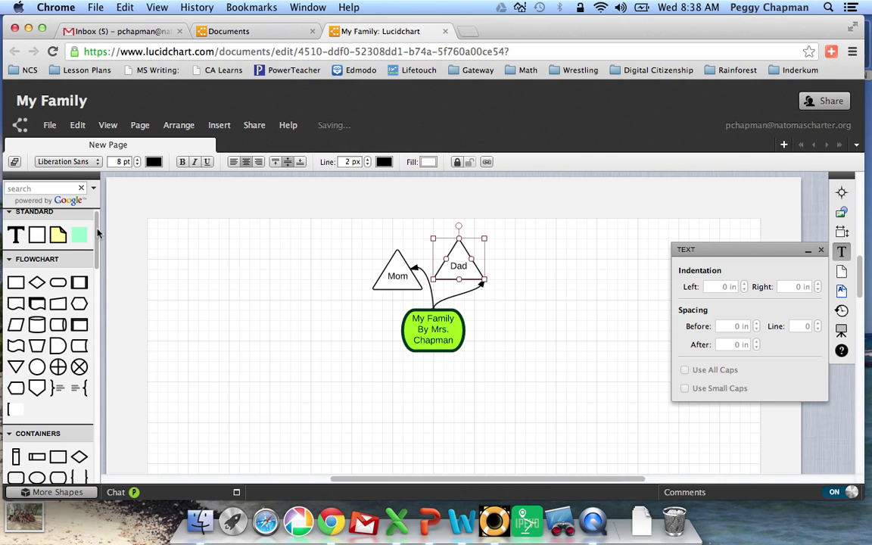
click(14, 162)
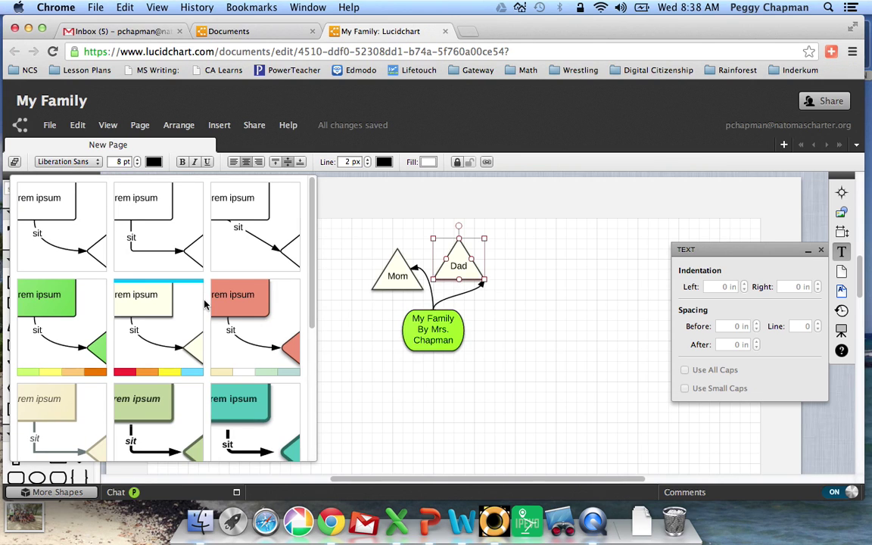
click(253, 405)
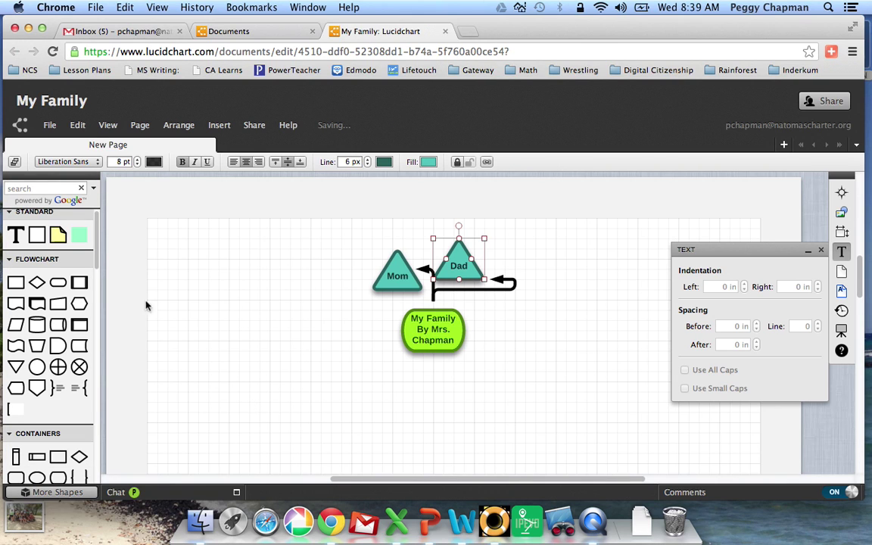
click(13, 162)
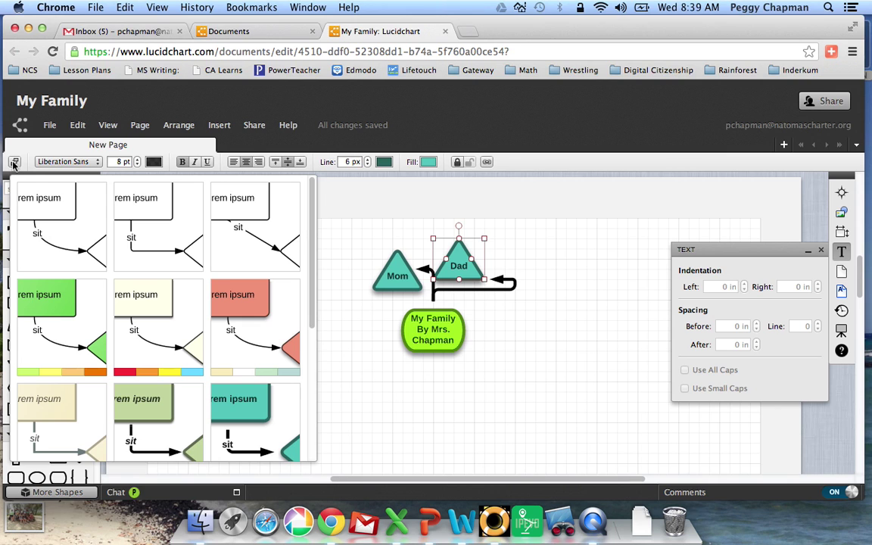
click(53, 308)
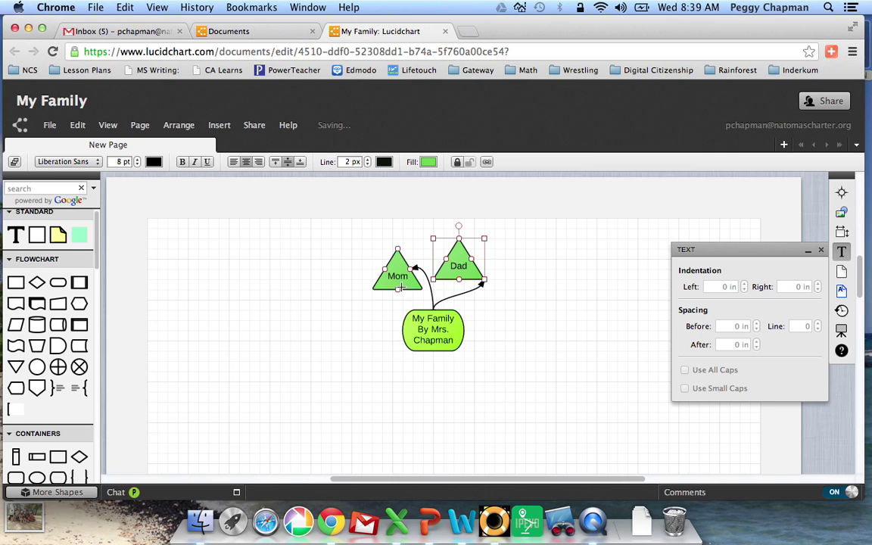
Apply the teal theme with bold text and thick right-angled arrows, and spread the Mom and Dad triangles farther apart and higher up.
click(15, 161)
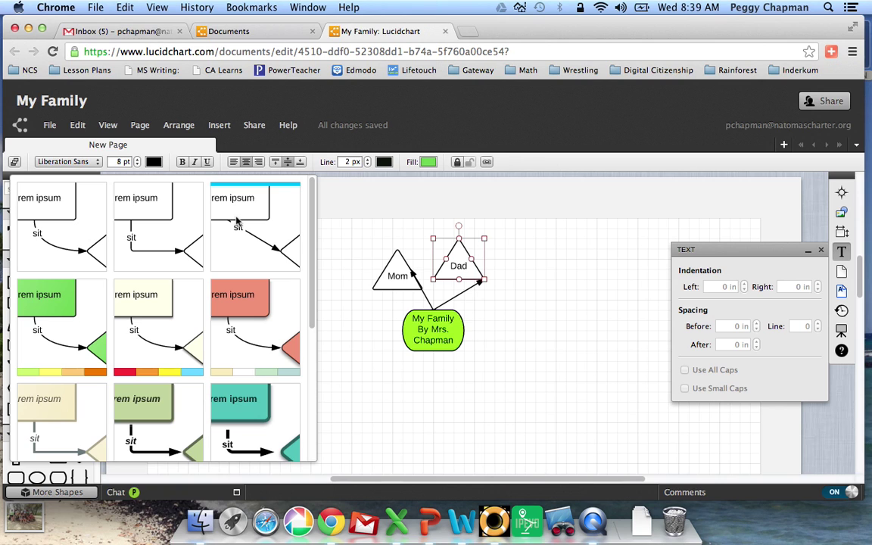
click(238, 424)
drag(386, 274, 335, 245)
drag(463, 256, 493, 220)
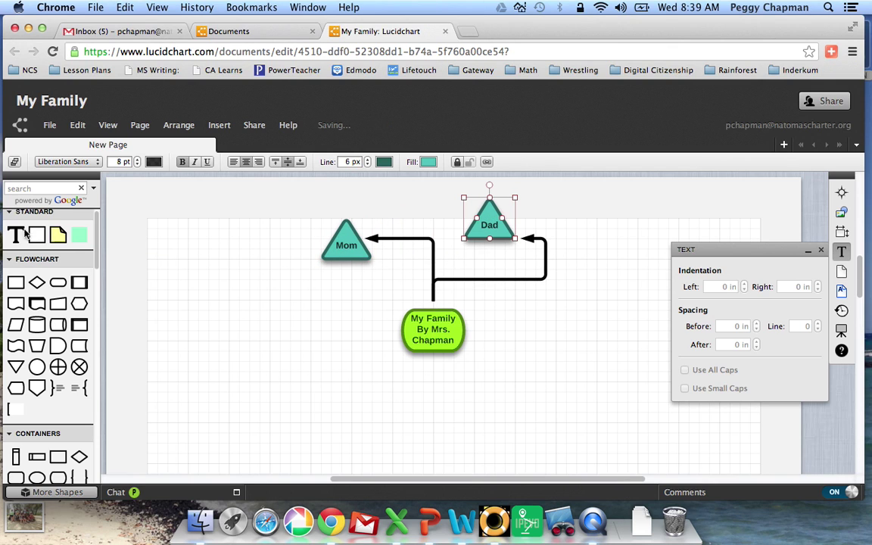
click(433, 292)
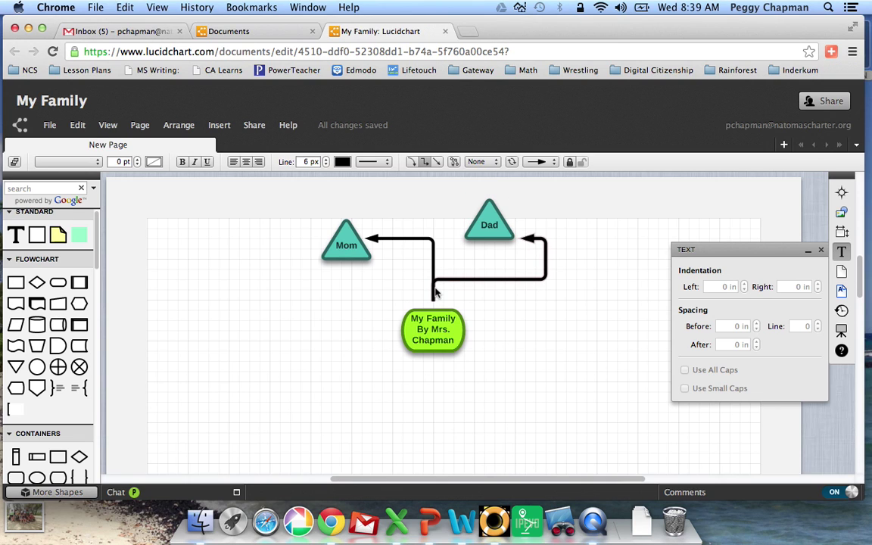
click(348, 241)
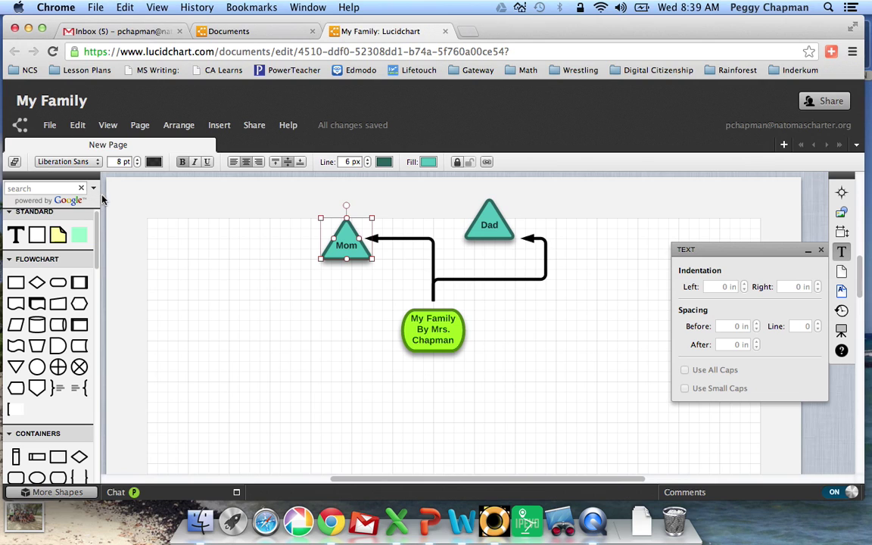
Save the My Family document and close the floating text settings.
click(49, 125)
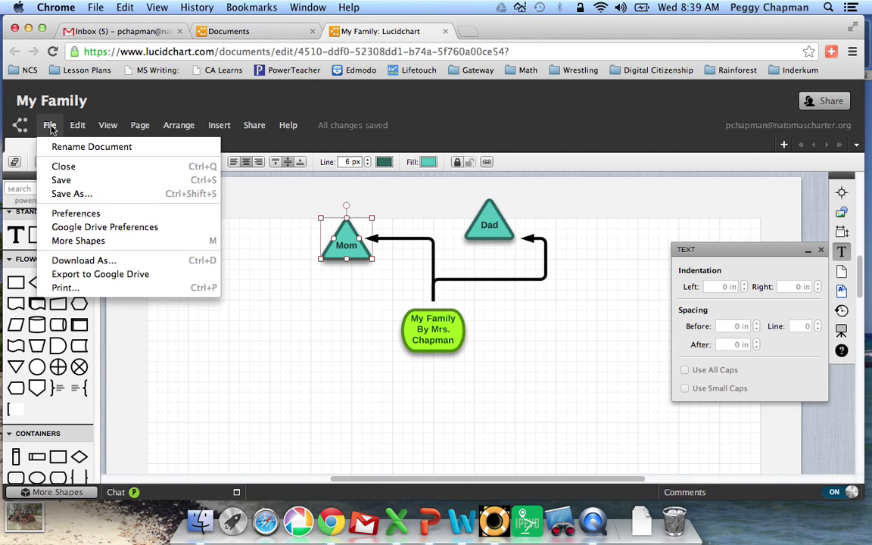
click(69, 181)
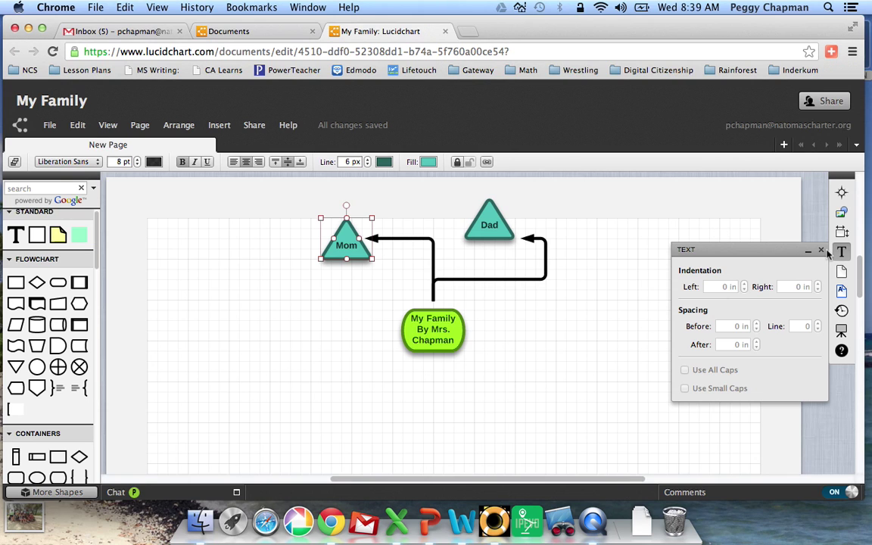
click(821, 250)
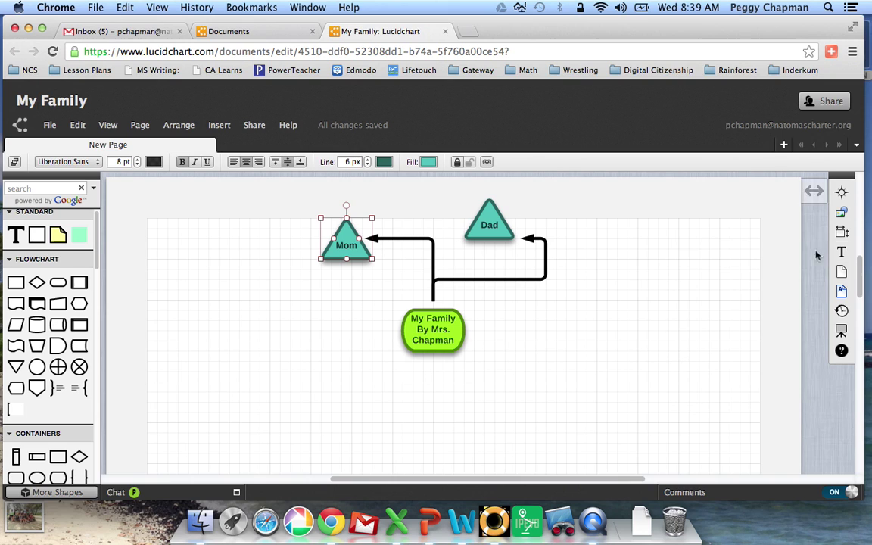